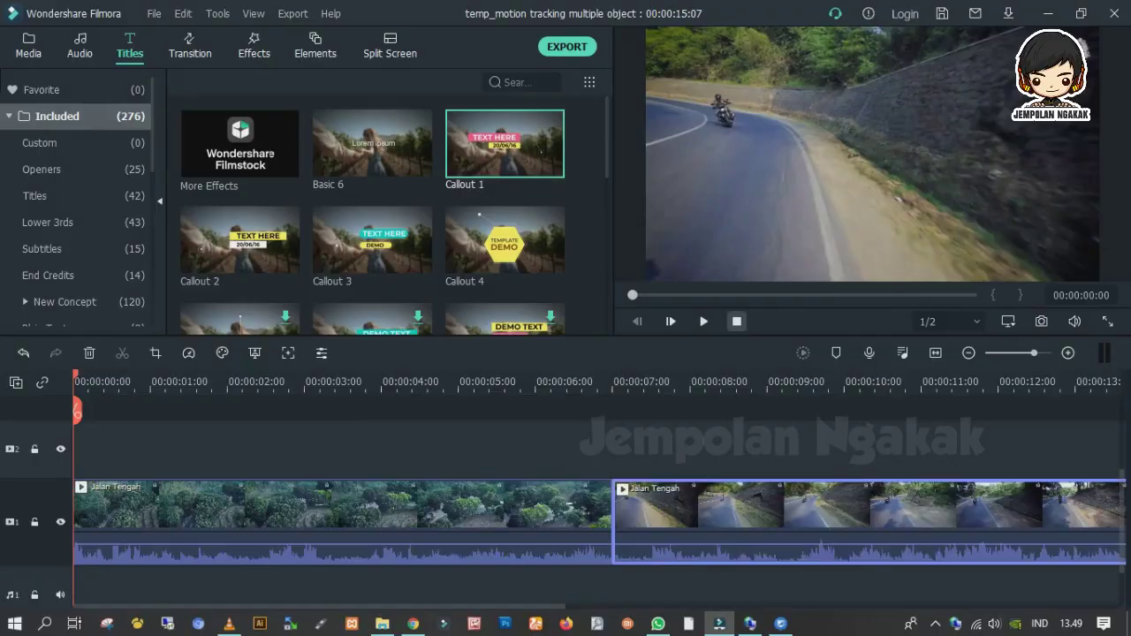
Open the motorcycle road clip's motion tracking settings and fit the tracking box closely around the approaching motorcyclist.
scroll(597, 504, up, 4)
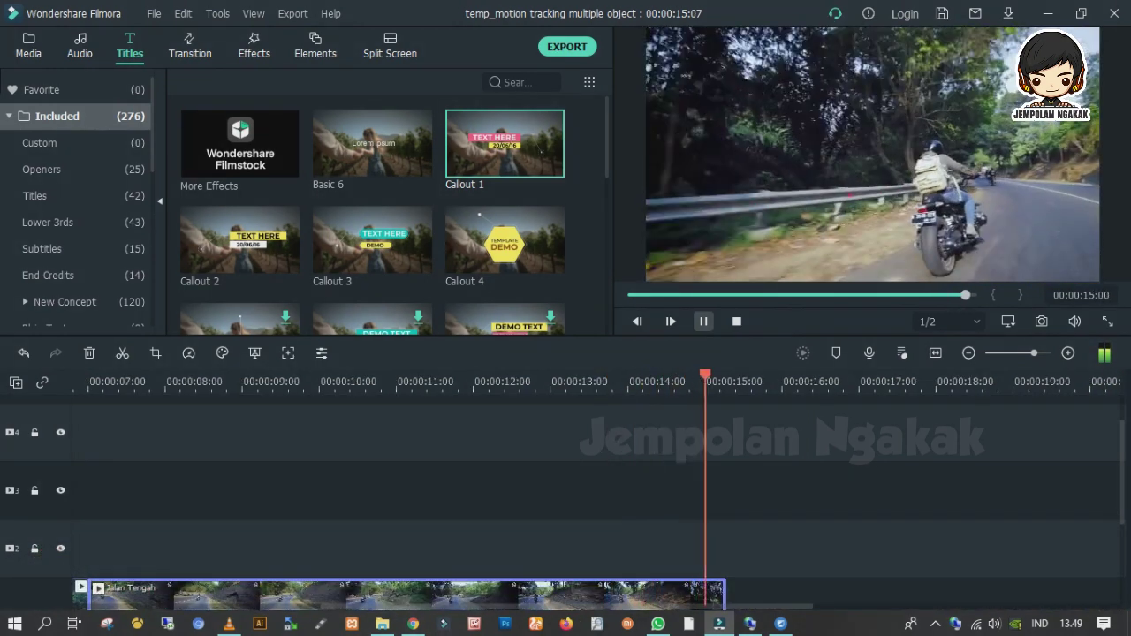
scroll(598, 495, left, 4)
scroll(598, 494, down, 1)
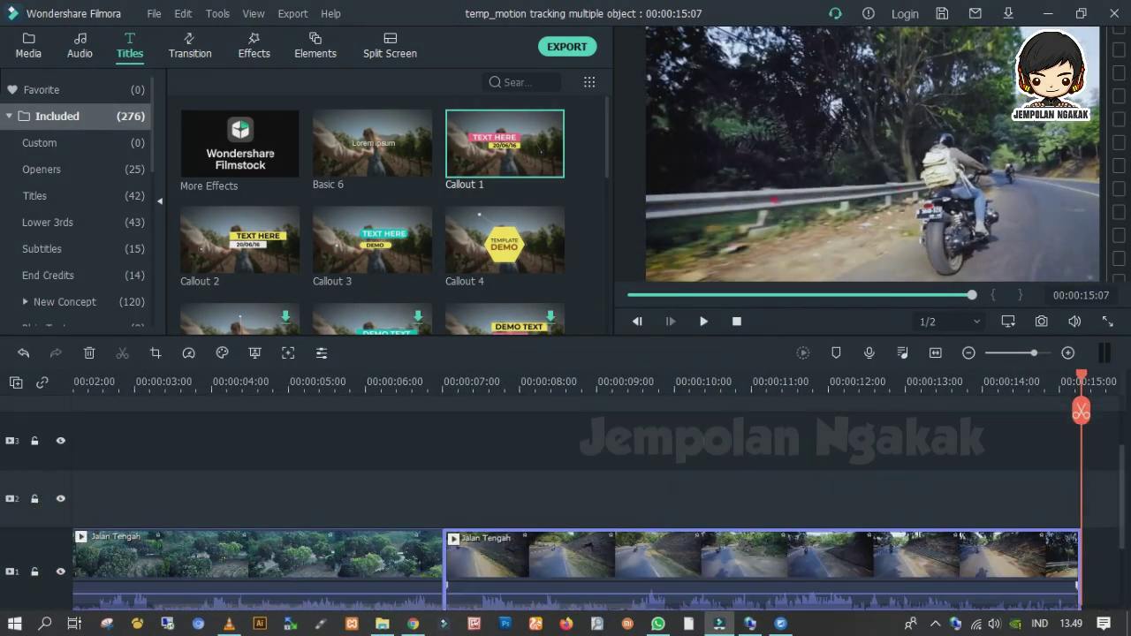
double_click(598, 557)
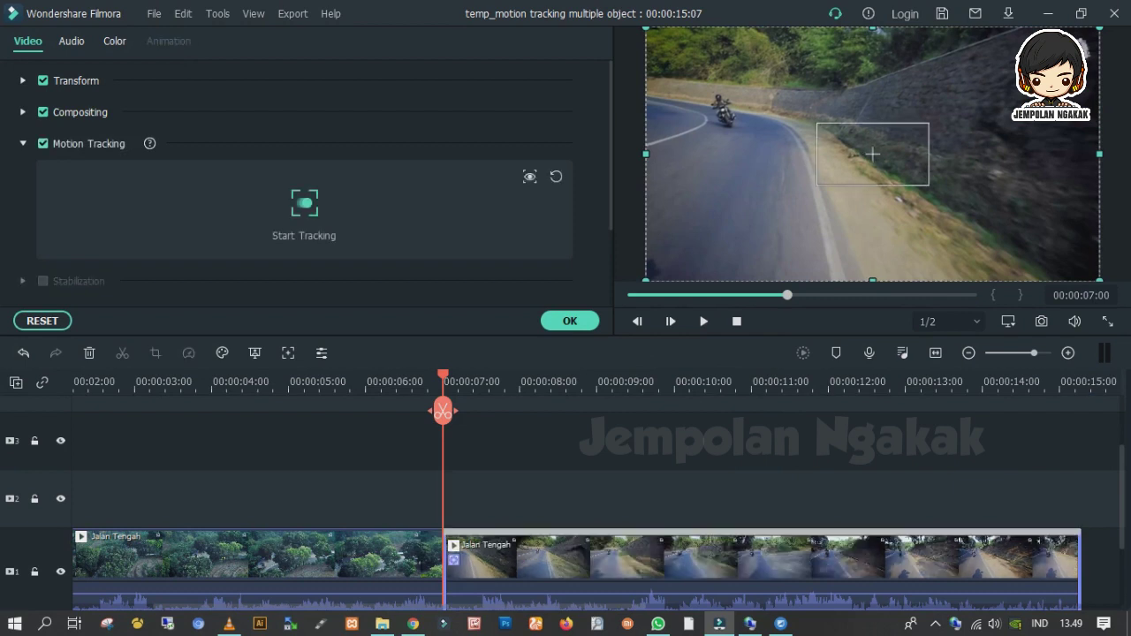
drag(872, 153, 723, 107)
drag(783, 140, 758, 127)
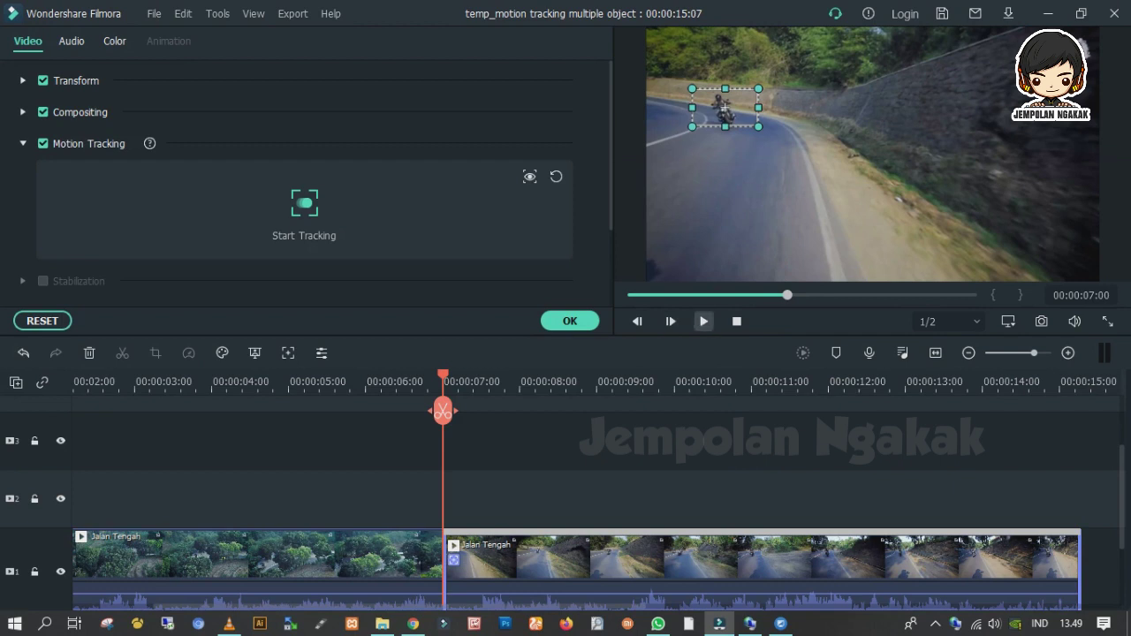
Move the tracking box further along the motorcyclist's path, enlarge it slightly and play the clip to check its placement.
key(space)
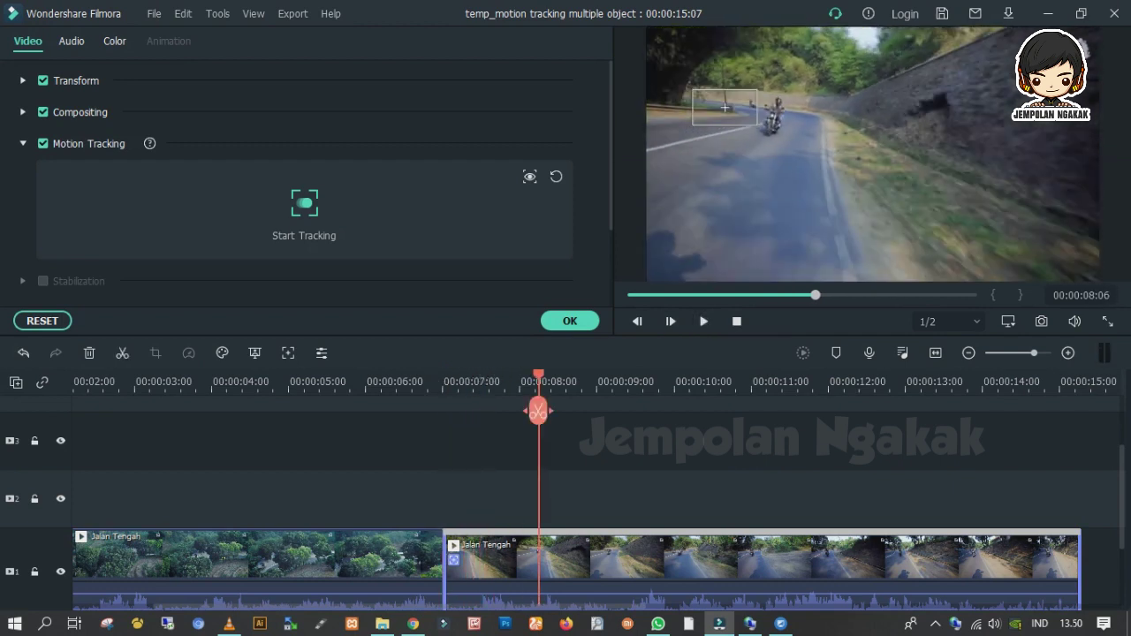
mouse_move(758, 127)
mouse_down()
mouse_move(770, 132)
mouse_move(737, 111)
mouse_move(762, 110)
mouse_up()
drag(815, 295, 783, 295)
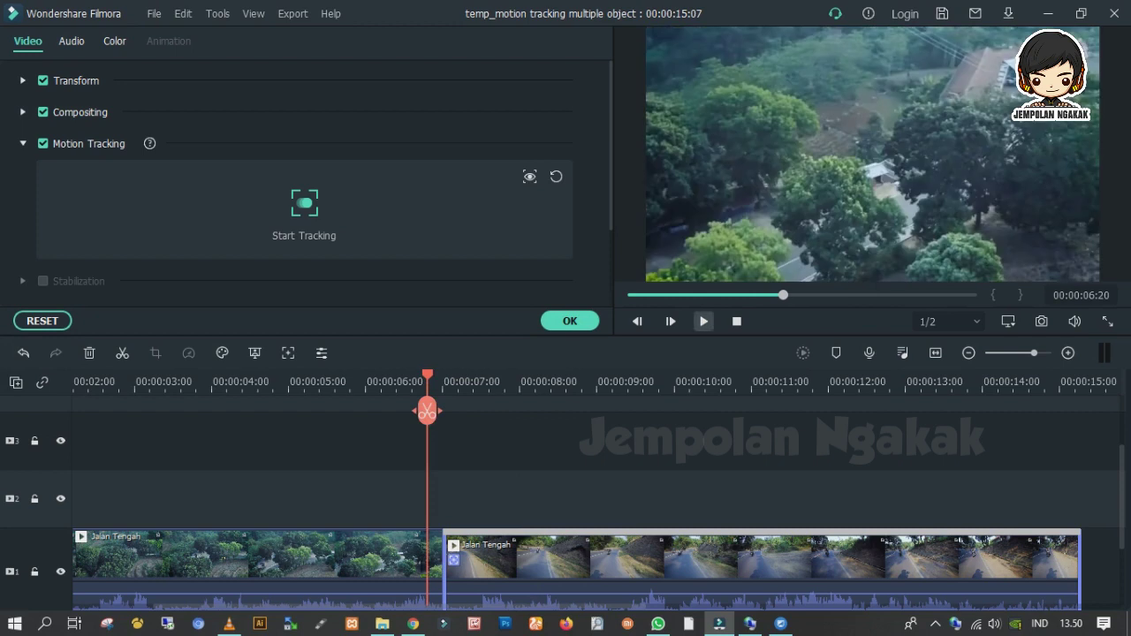
click(703, 320)
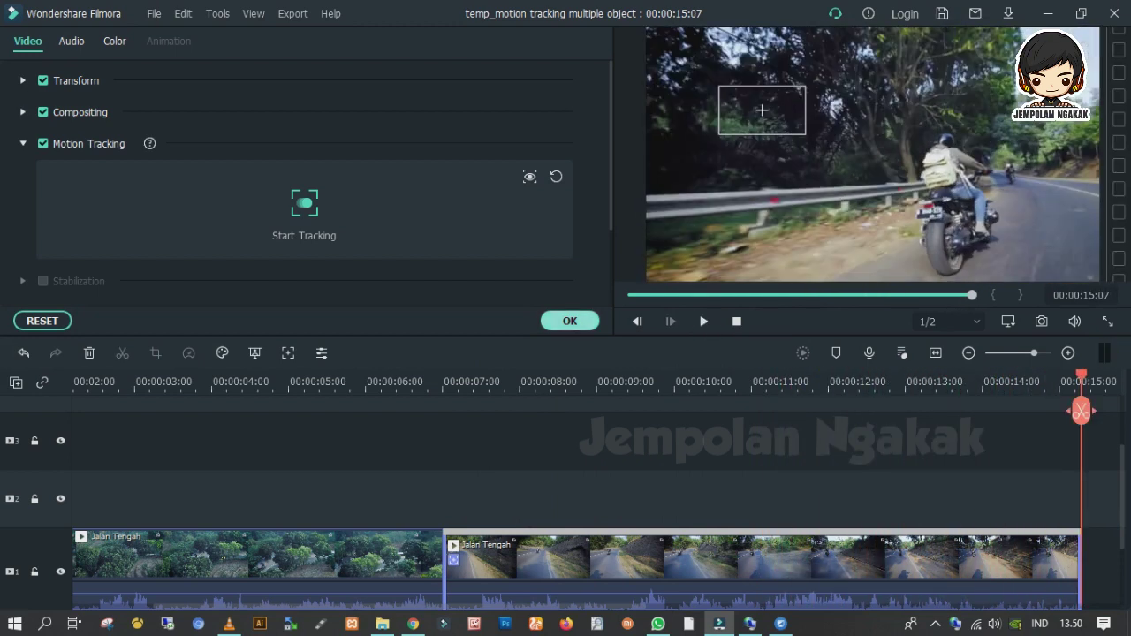
click(570, 321)
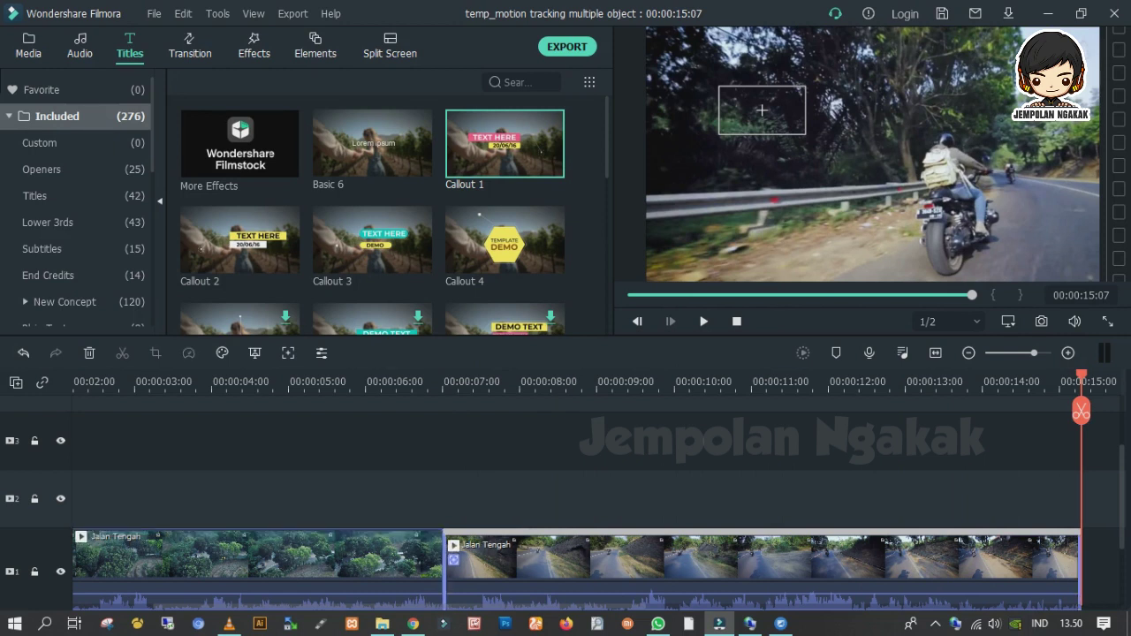
Run motion tracking on the motorcycle road clip from 00:00:10:00 and accept it.
click(434, 382)
click(704, 322)
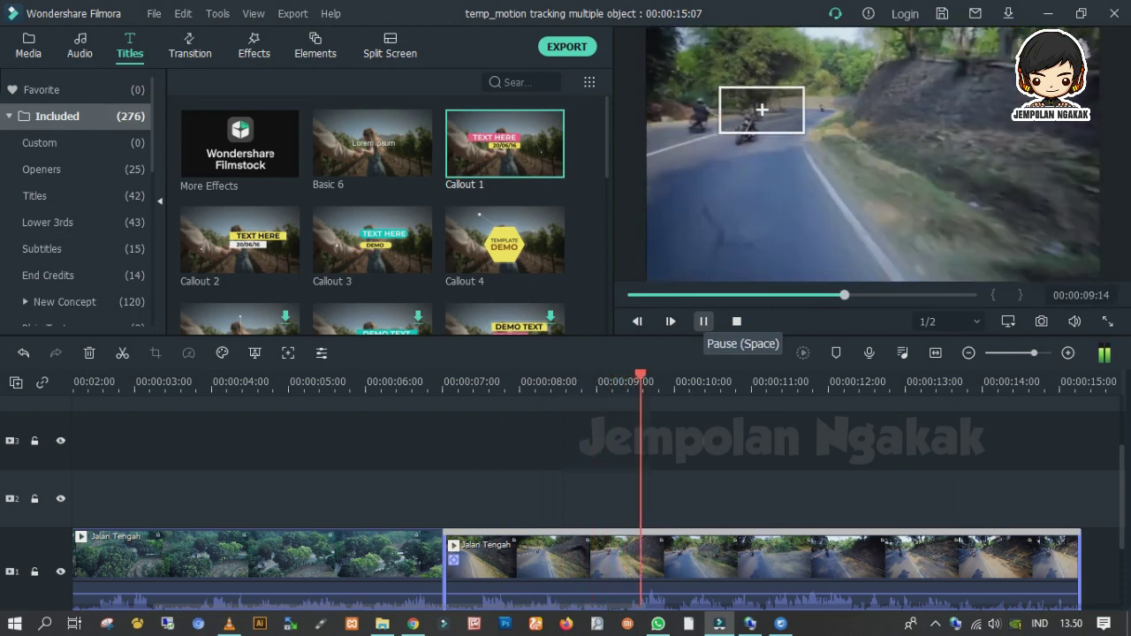
click(703, 321)
double_click(717, 560)
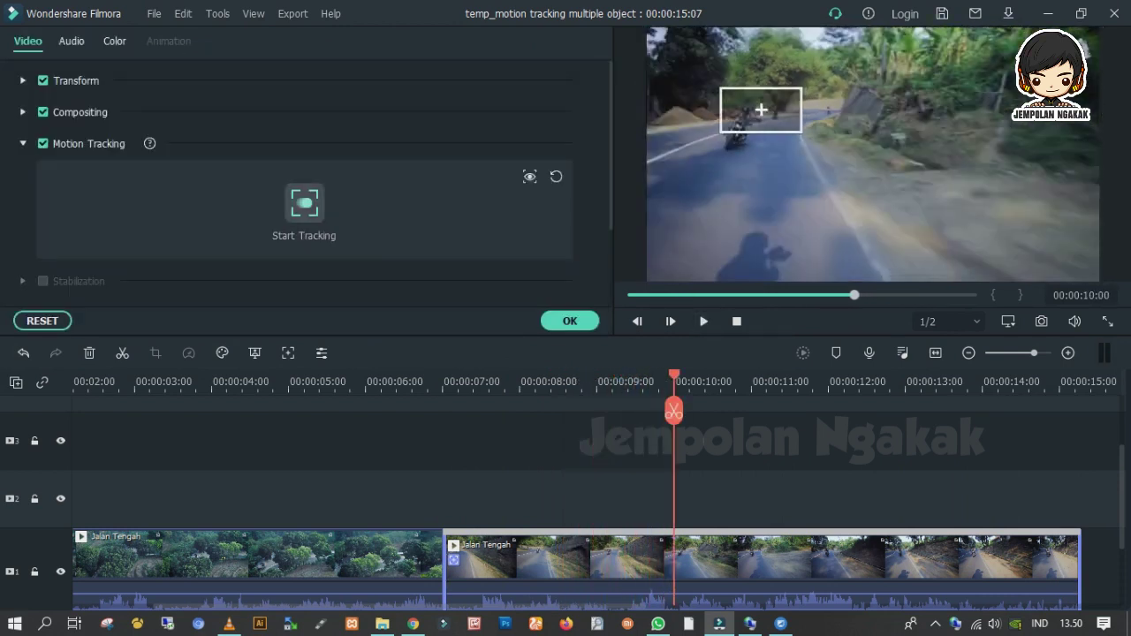
click(305, 202)
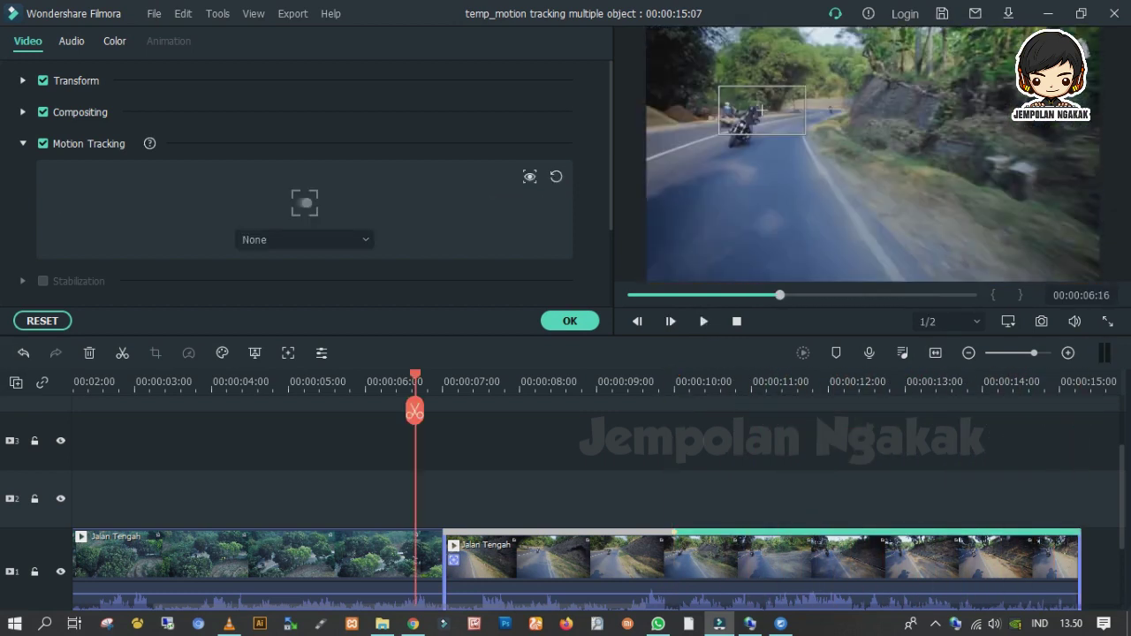
click(570, 320)
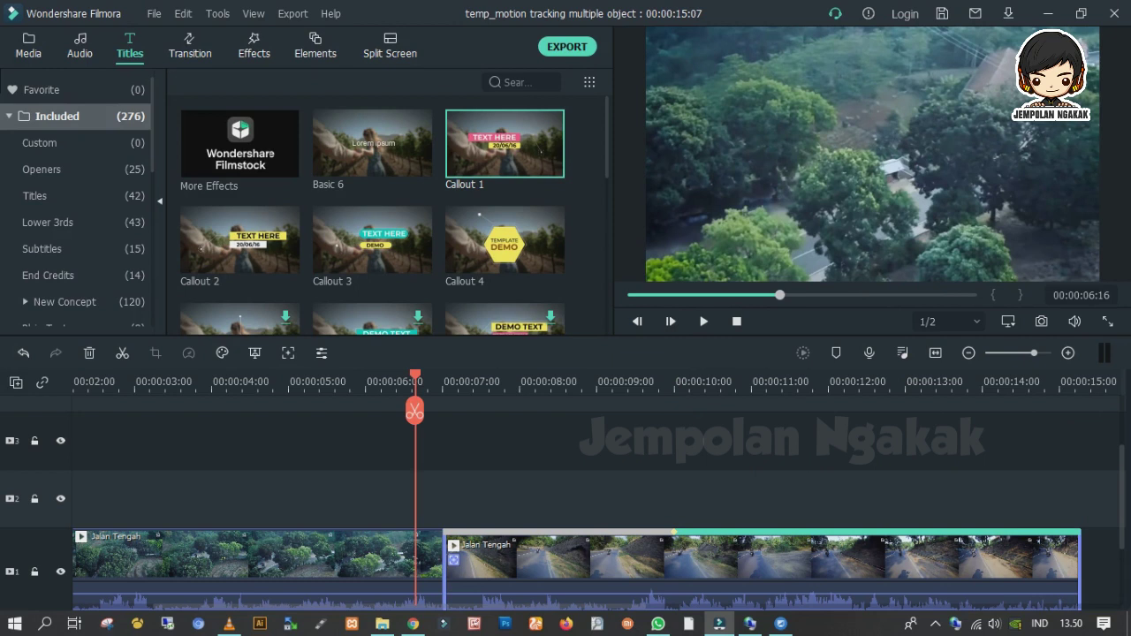
Preview the Callout 2 title and add it to the video track above the motorcycle road clip.
key(space)
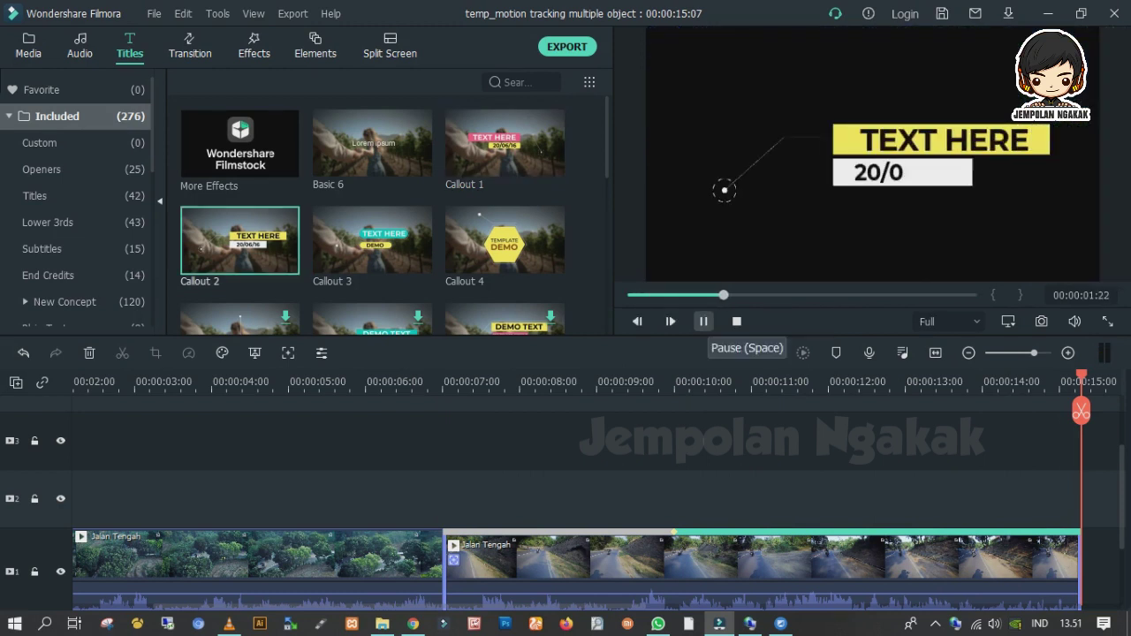
click(704, 322)
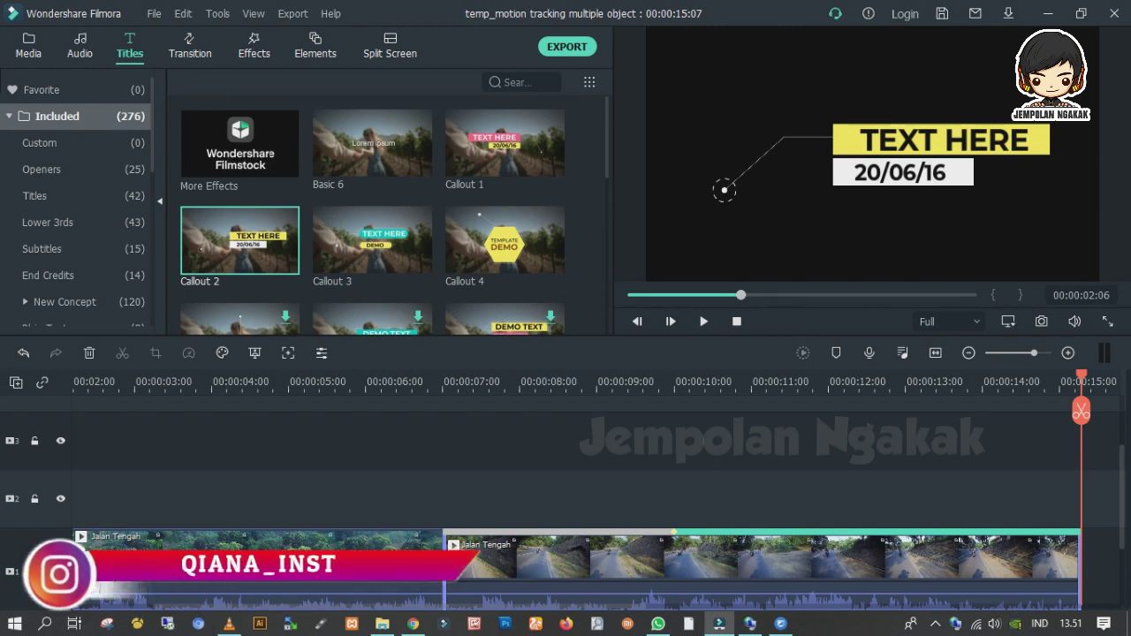
click(286, 259)
drag(796, 570, 255, 502)
key(ctrl+z)
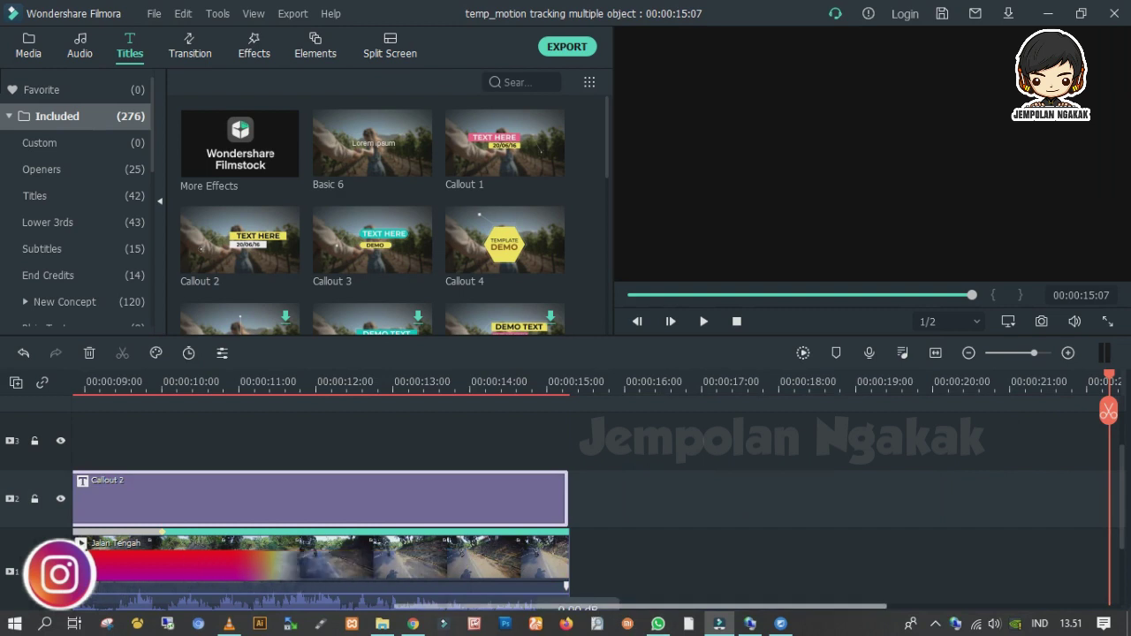
Align and stretch the Callout 2 title to span the whole motorcycle road clip, from 00:00:07:00 to its end.
drag(618, 607, 486, 608)
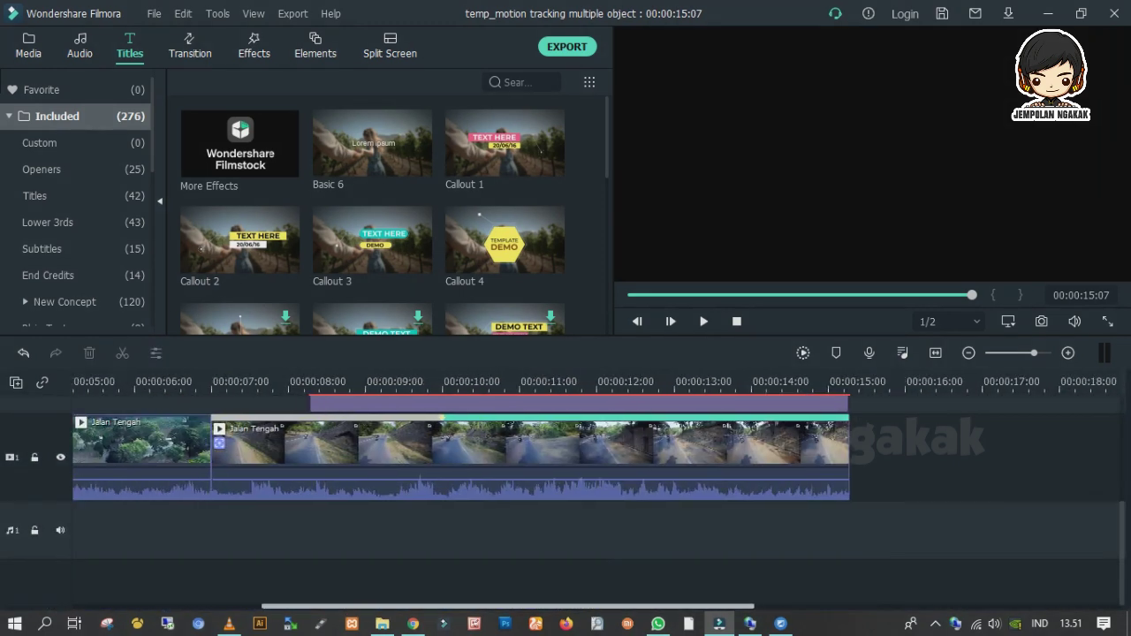
drag(1122, 554, 1123, 530)
click(618, 431)
drag(848, 431, 946, 430)
drag(619, 432, 520, 432)
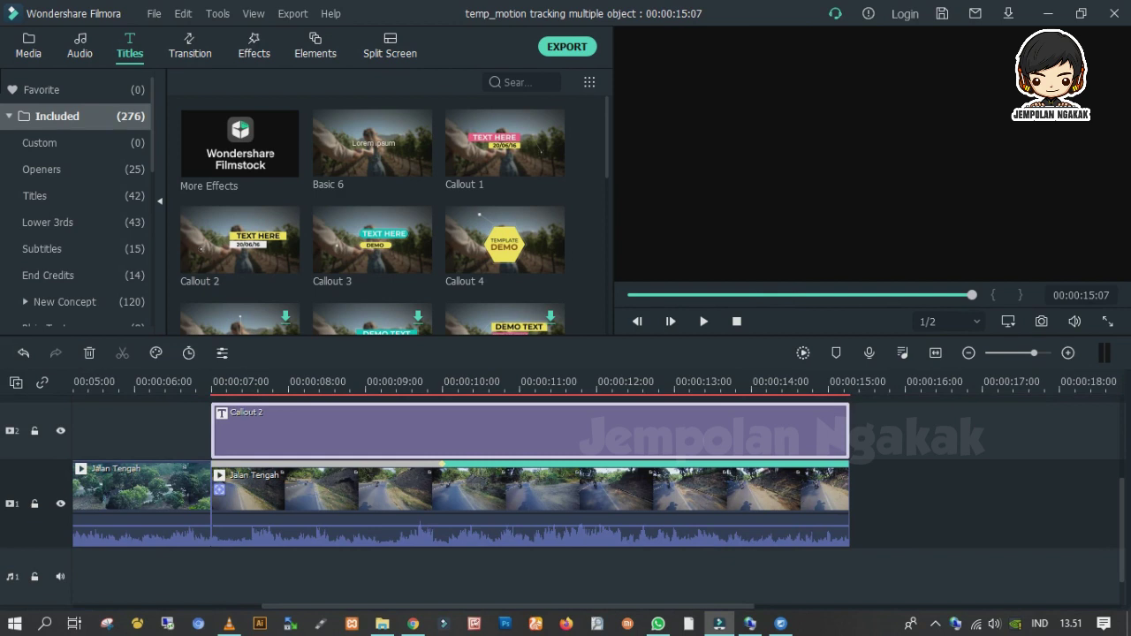
Render the timeline preview and play the callout from just before the motorcycle road clip, pausing at 00:00:09:15.
click(199, 381)
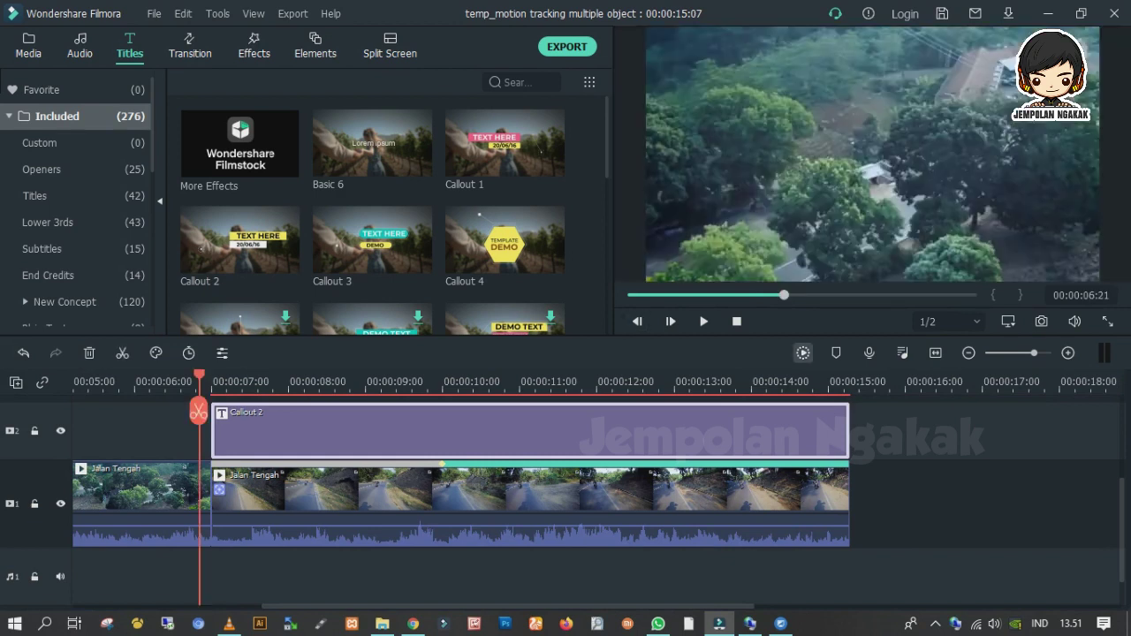
click(802, 353)
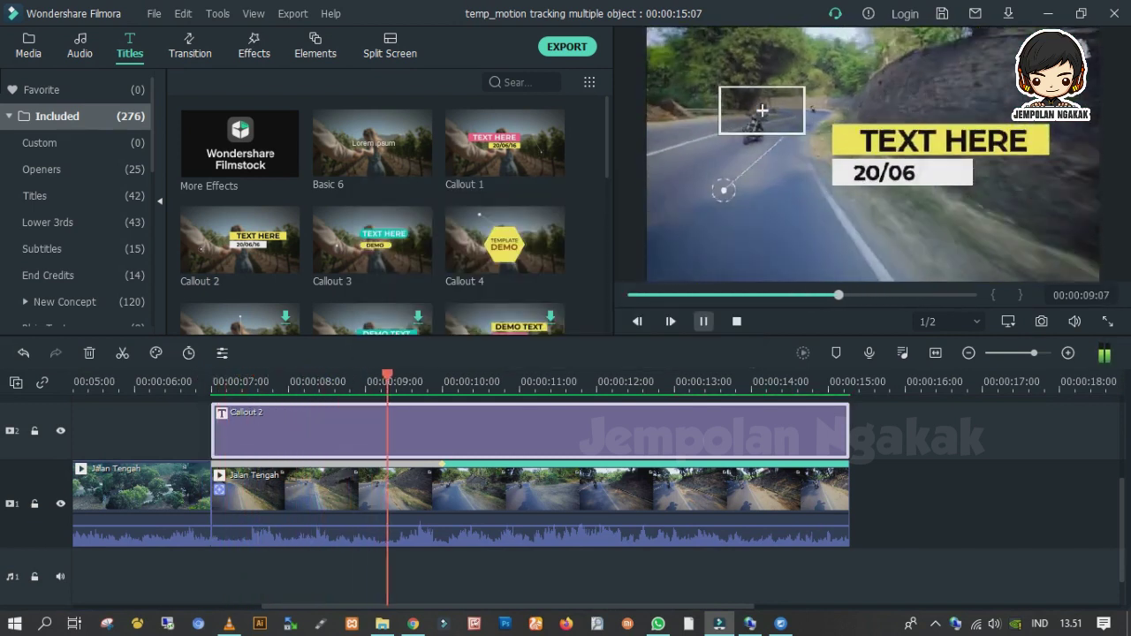
click(703, 321)
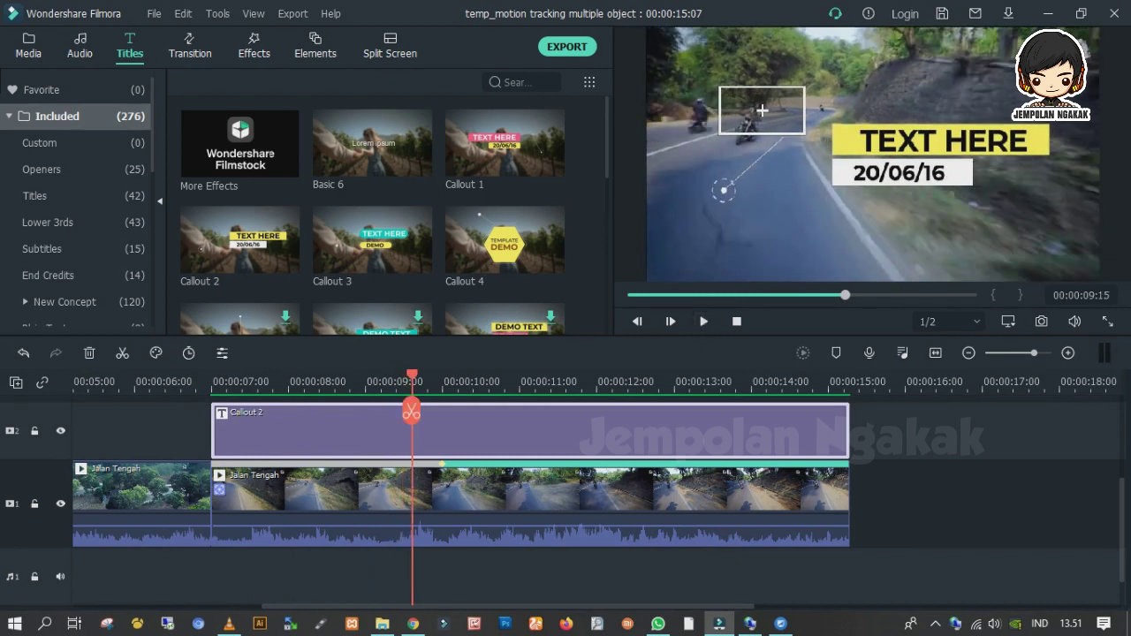
Open the Callout 2 title for editing, then shrink its callout graphic and move its pointer into the tracking box.
double_click(495, 433)
click(68, 41)
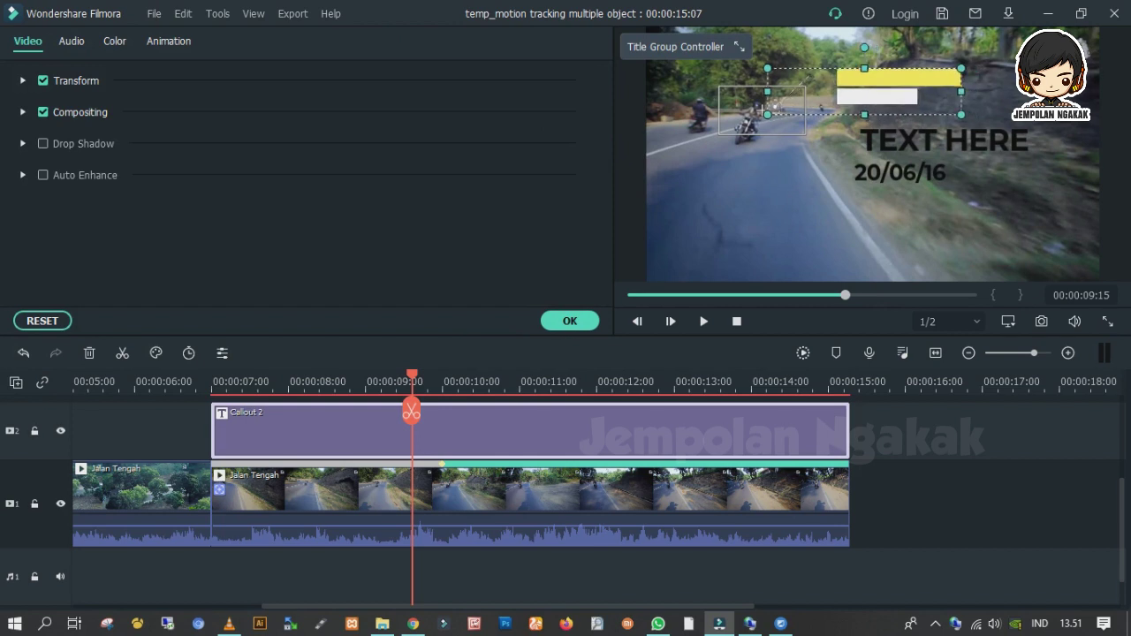
drag(775, 104, 763, 107)
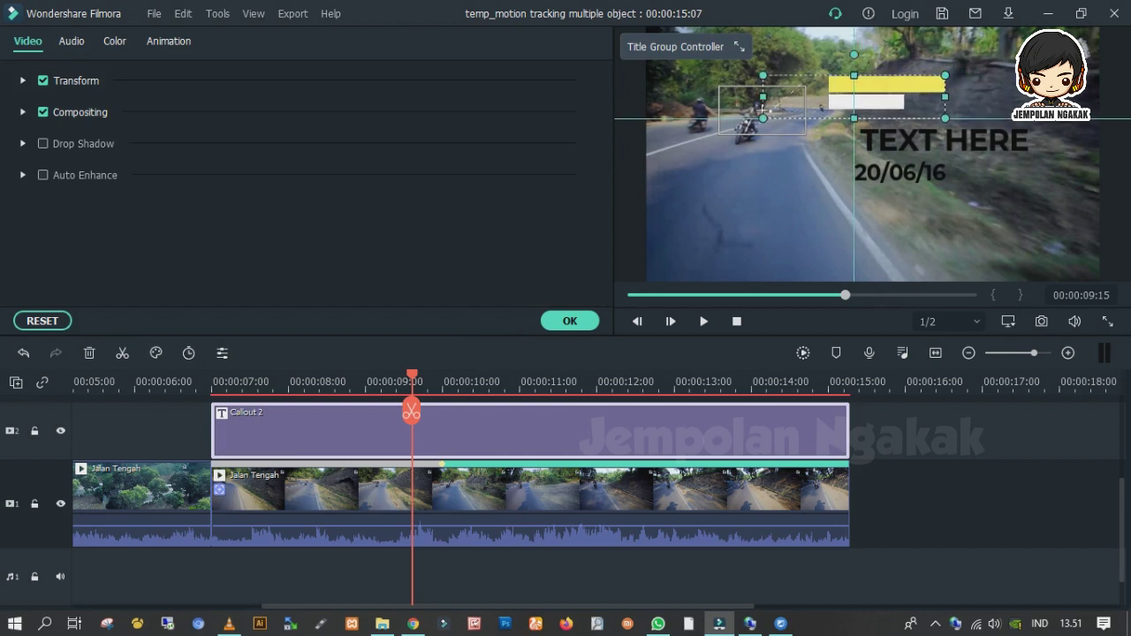
double_click(765, 110)
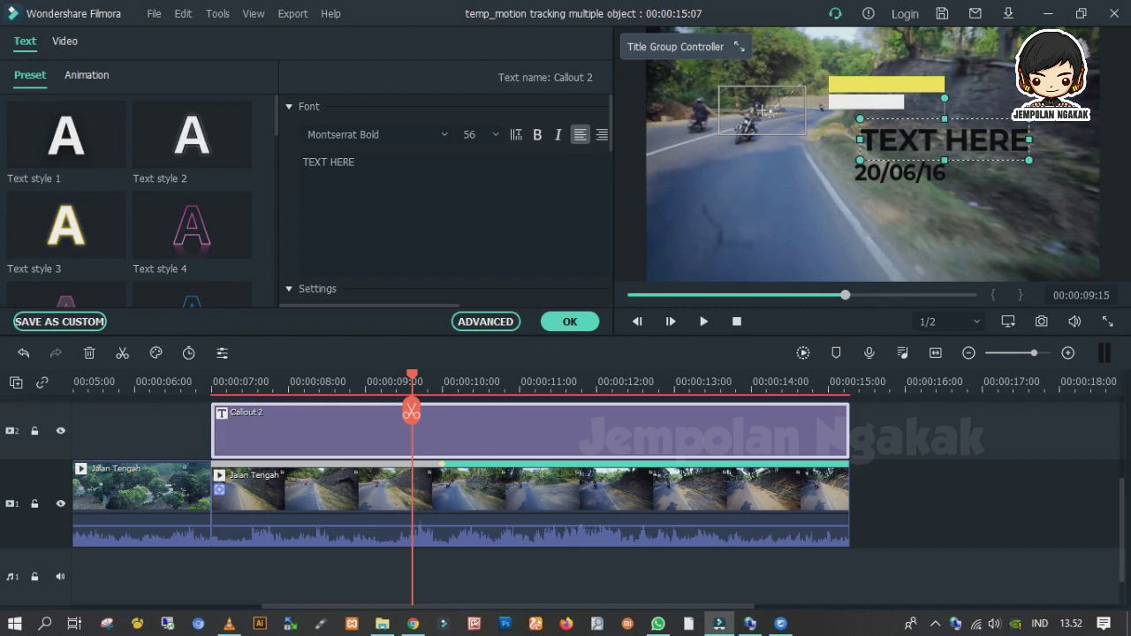
Shrink the callout's two text boxes and place TEXT HERE on the yellow bar and 20/06/16 on the white bar.
drag(899, 129, 884, 85)
click(900, 173)
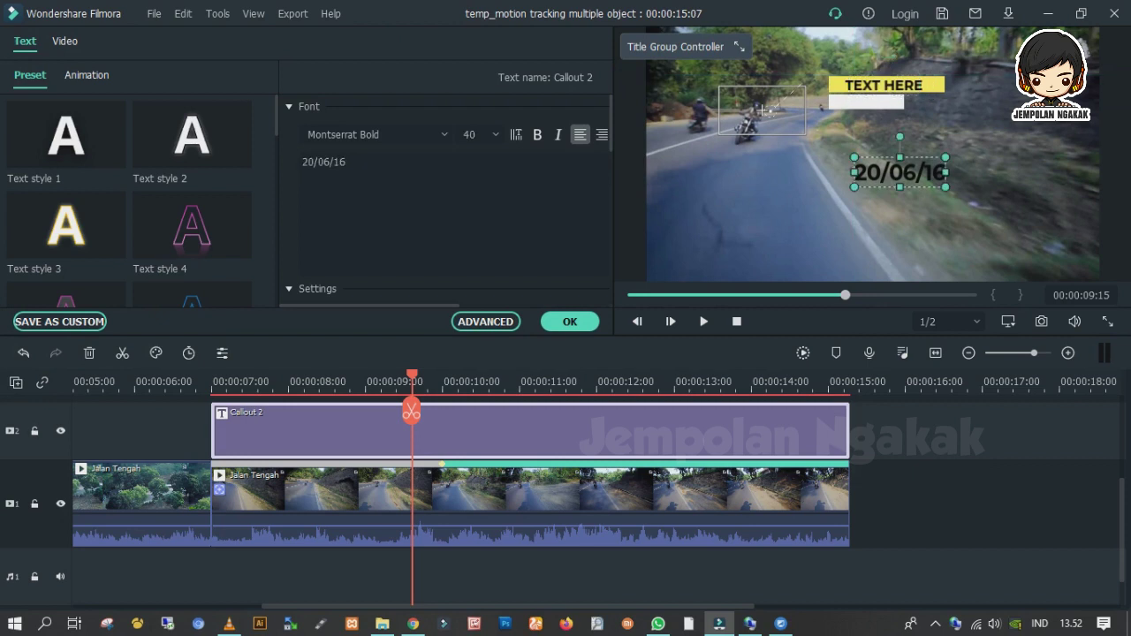
drag(946, 186, 871, 103)
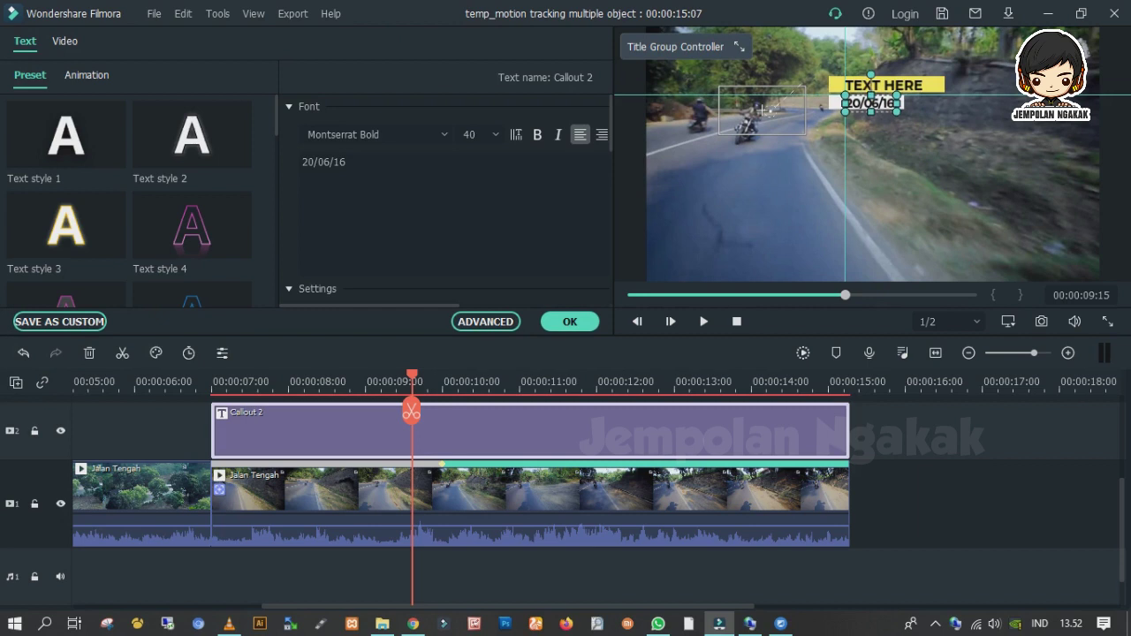
Replace the yellow bar's text with "ARIEL NOAH" and nudge it into place on the bar.
click(884, 85)
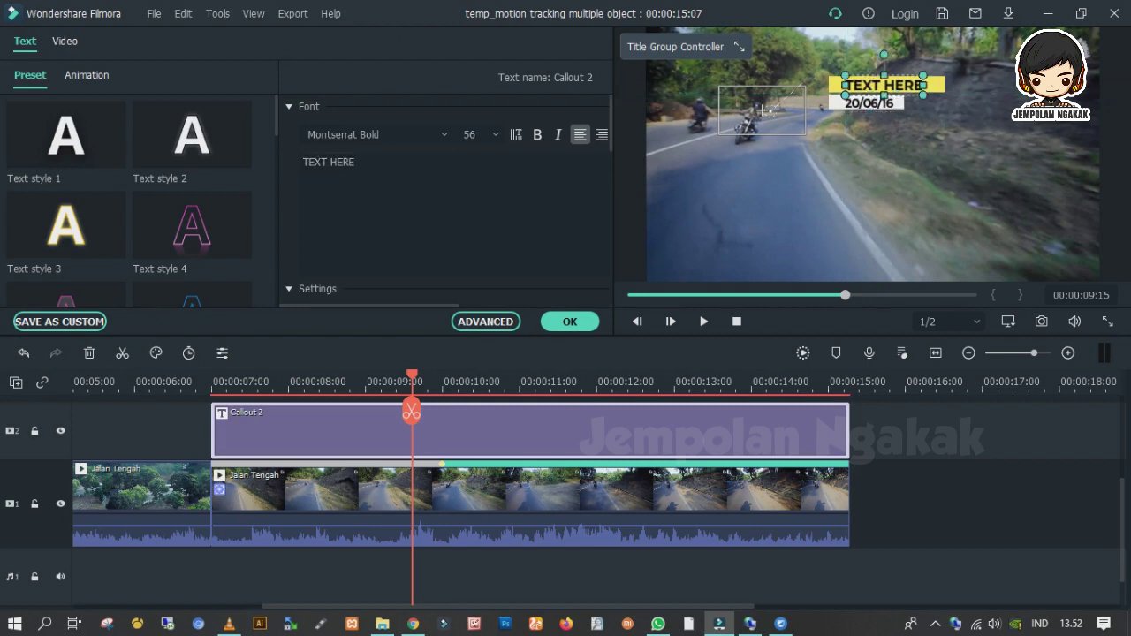
double_click(884, 84)
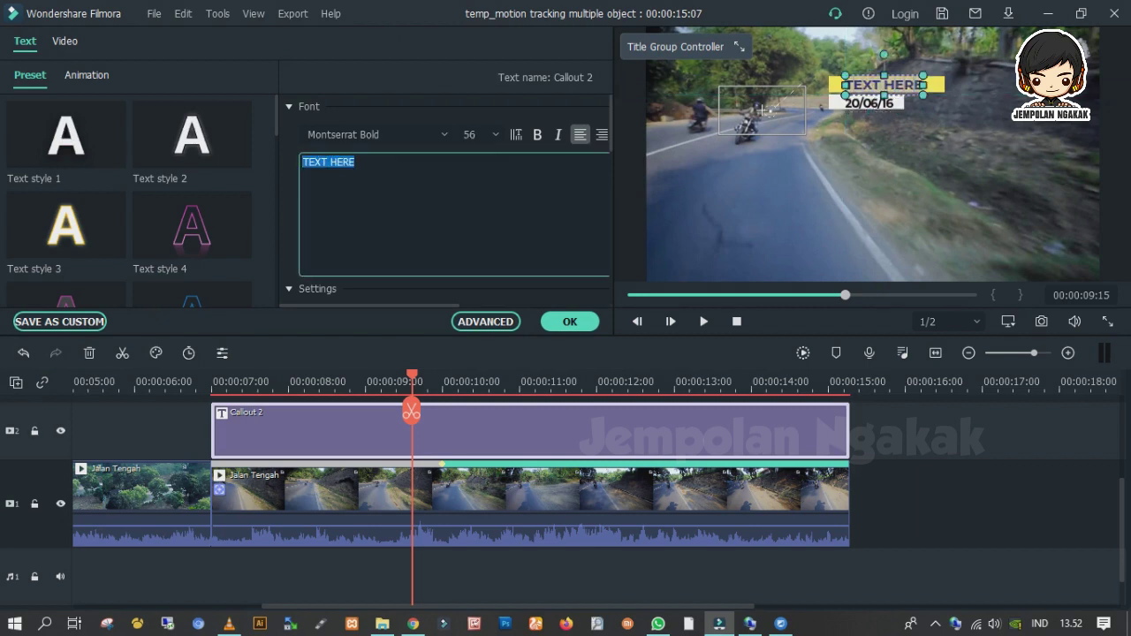
text(ARIEL NOAH)
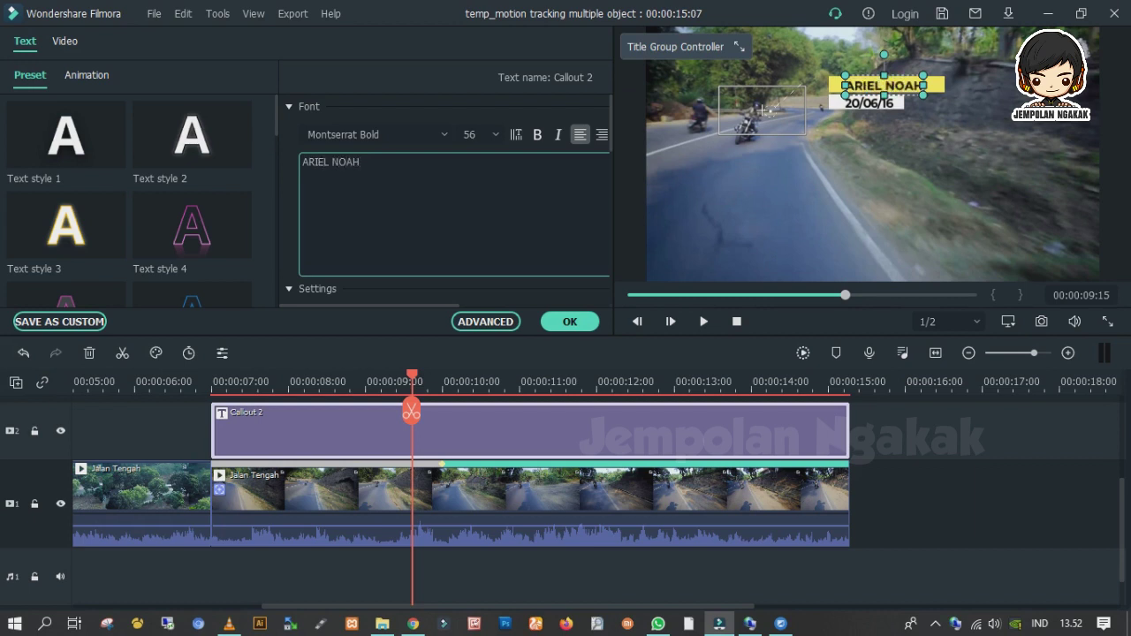
click(883, 85)
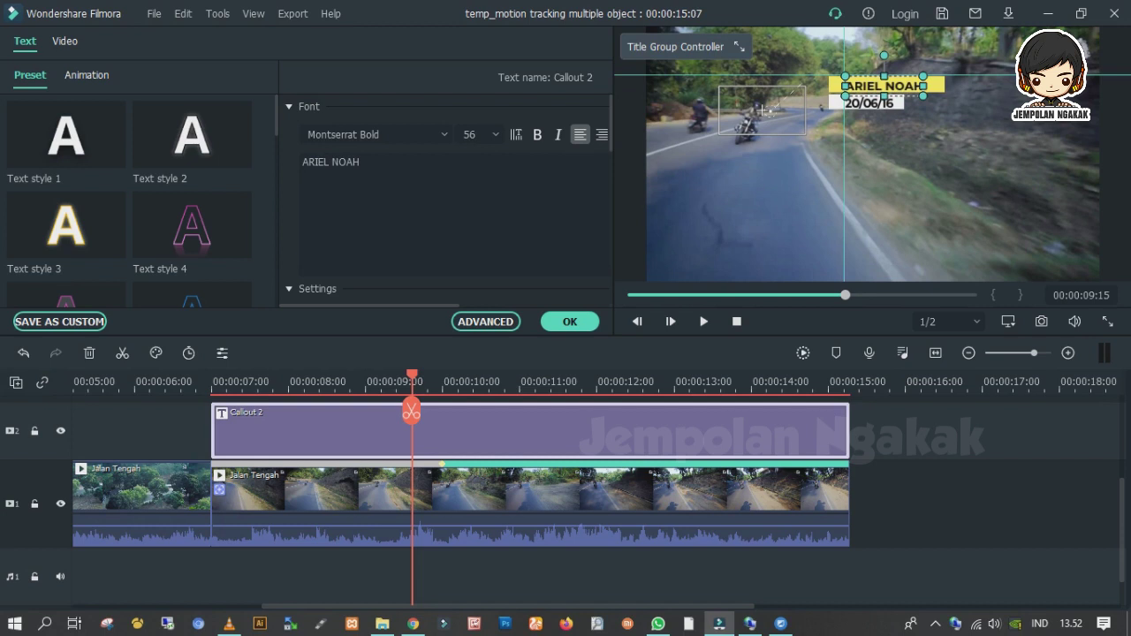
key(Up)
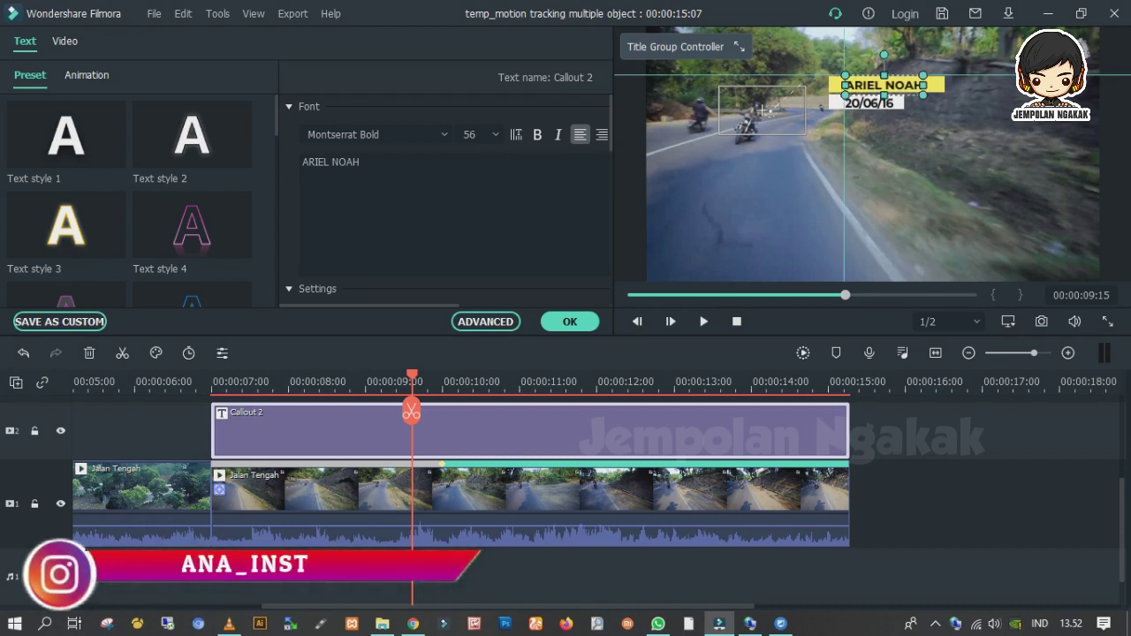
Replace the date on the callout's white bar with "ARTIS" in capitals.
click(531, 491)
click(530, 433)
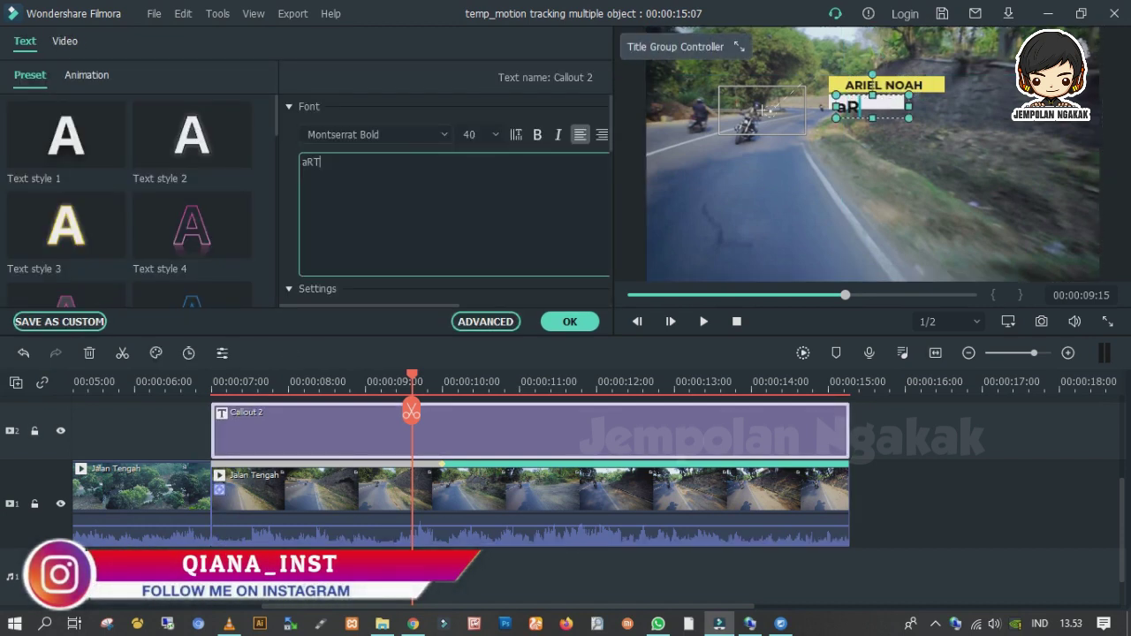
text(IS)
key(BackSpace)
key(BackSpace)
key(BackSpace)
key(BackSpace)
key(BackSpace)
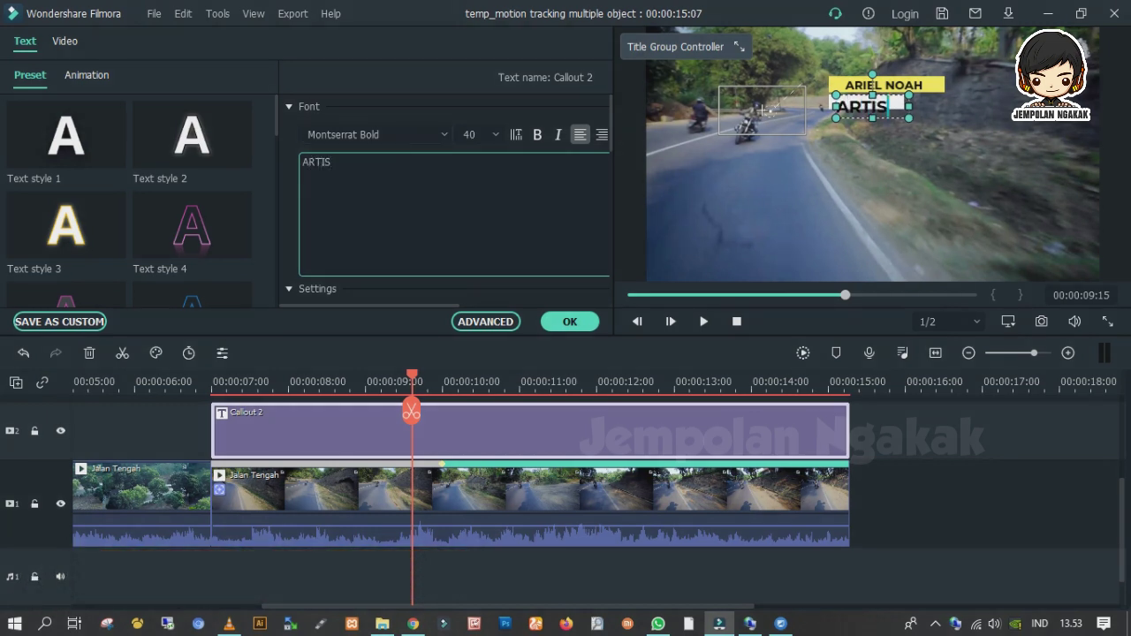
Fit the ARTIS text inside the white bar with wider letter spacing and check the callout in the advanced text editor.
drag(909, 118, 870, 101)
click(884, 163)
click(869, 102)
click(869, 102)
drag(869, 102, 870, 101)
click(486, 322)
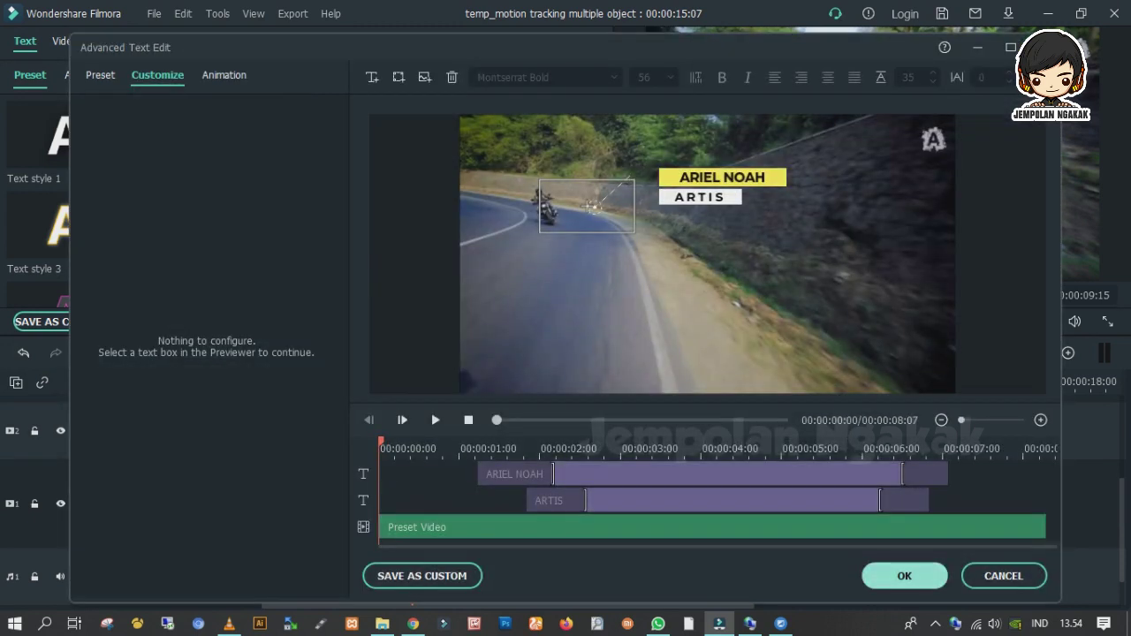
click(1004, 575)
Attach the Callout 2 title to the motorcycle road clip's motion tracking and hide the tracking box.
click(764, 109)
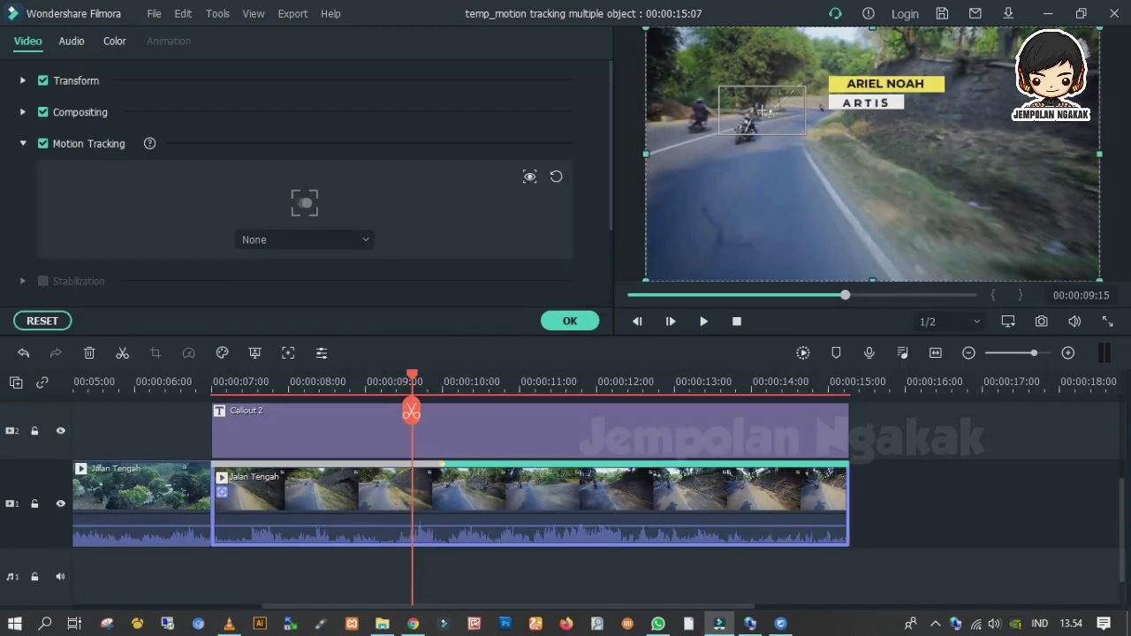
click(305, 240)
click(305, 298)
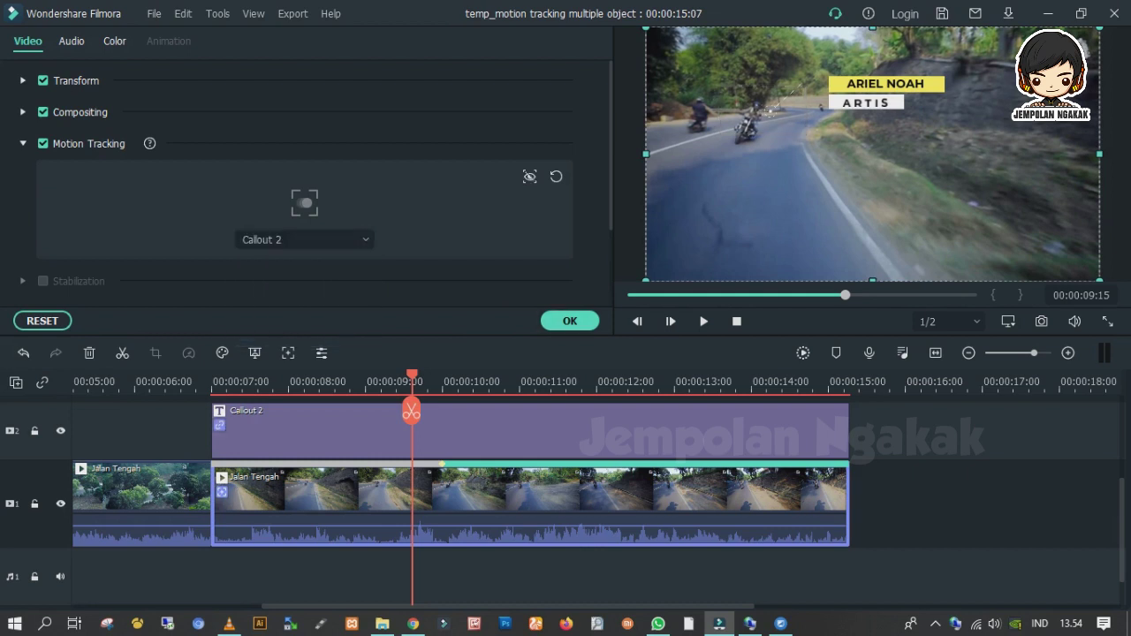
click(570, 320)
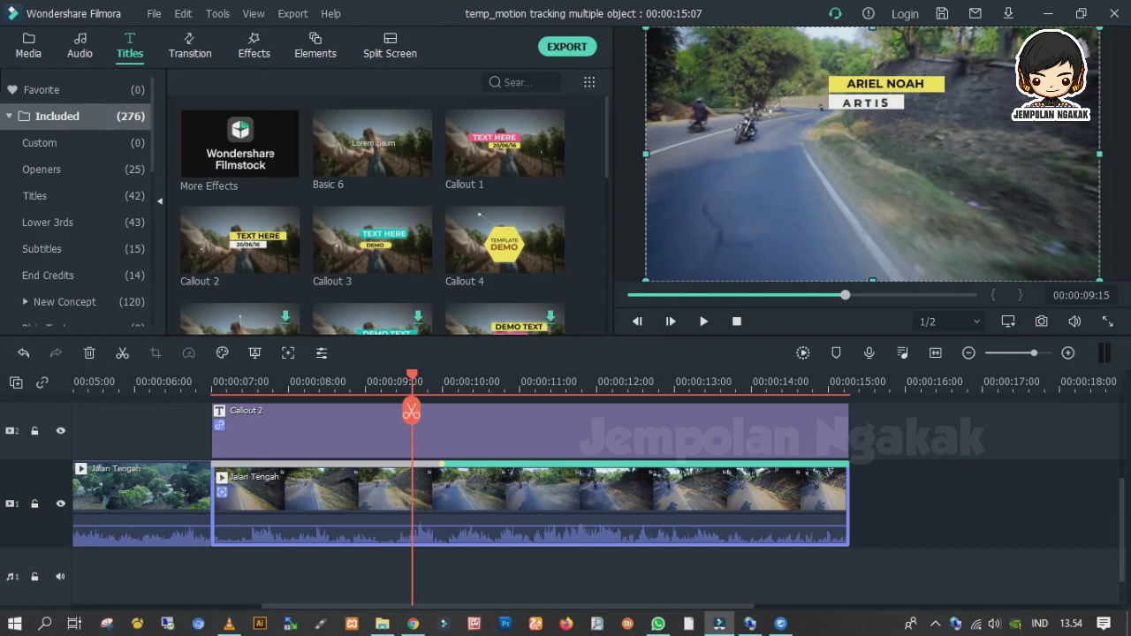
Render a fresh preview and play the tracked ARIEL NOAH callout from just before the motorcycle road clip to the end.
drag(412, 411, 195, 411)
click(803, 352)
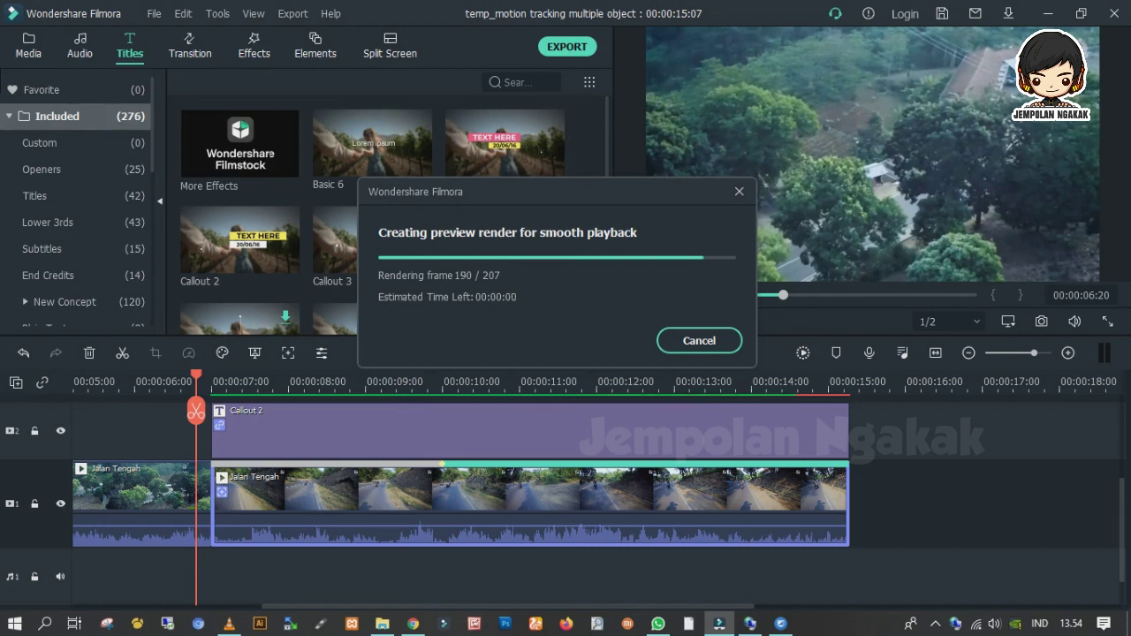
click(704, 321)
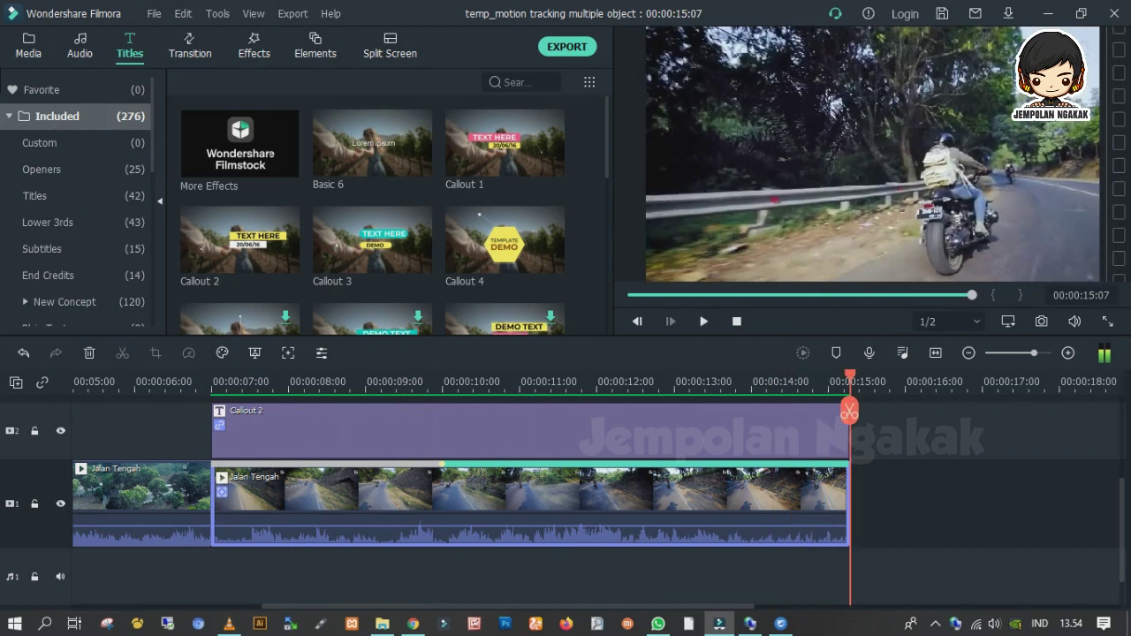
click(737, 321)
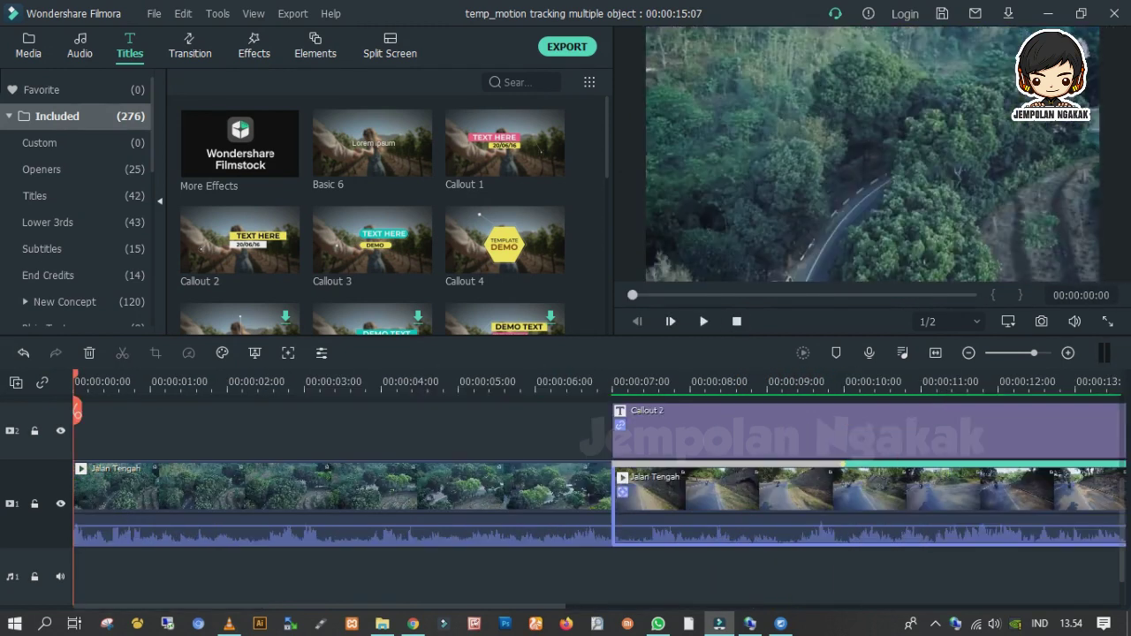